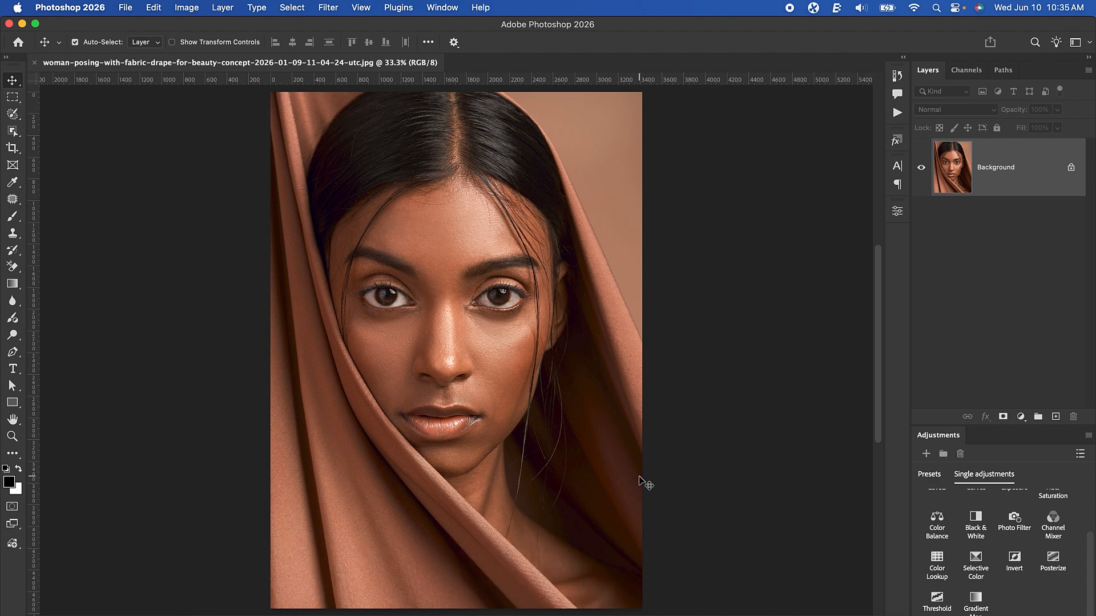
# Desaturate the portrait and add a Solid Color fill layer above it in gray with 50% brightness
pyautogui.press('super+shift+u')
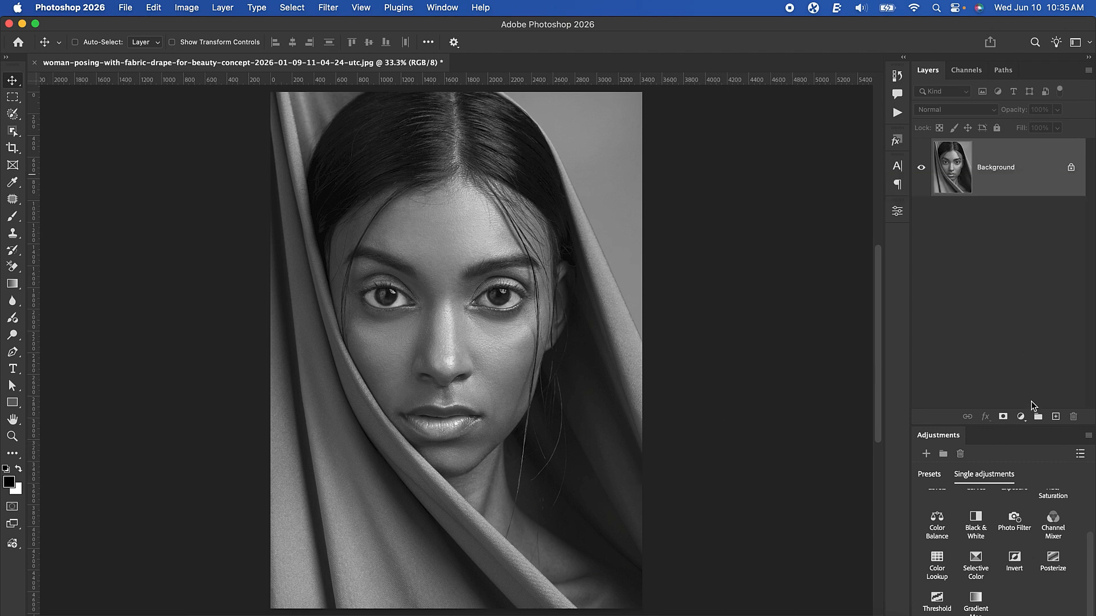
pyautogui.click(1021, 417)
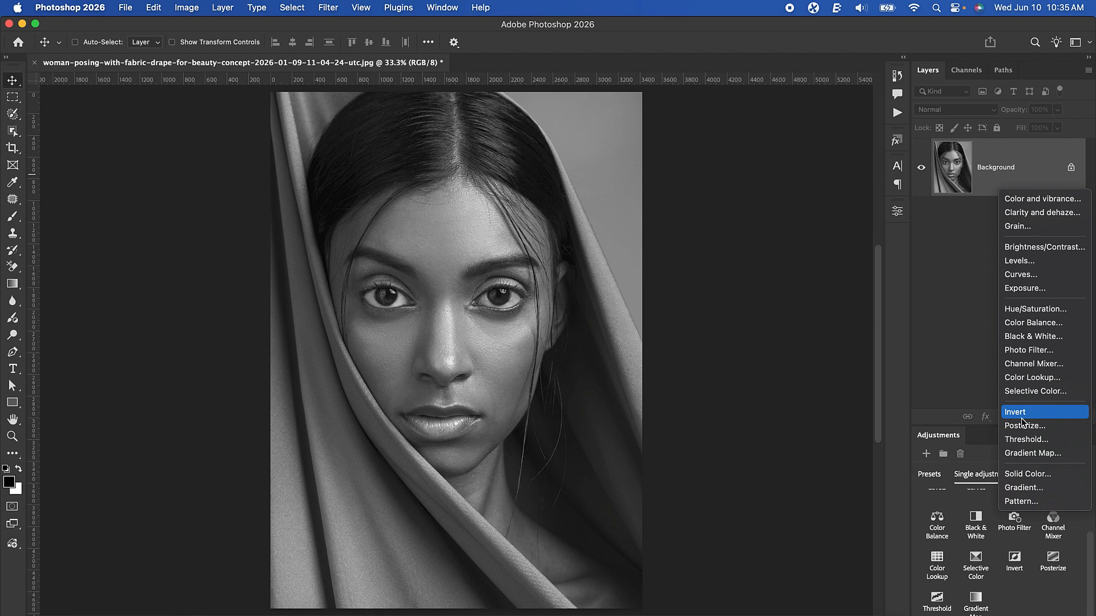
pyautogui.click(1025, 473)
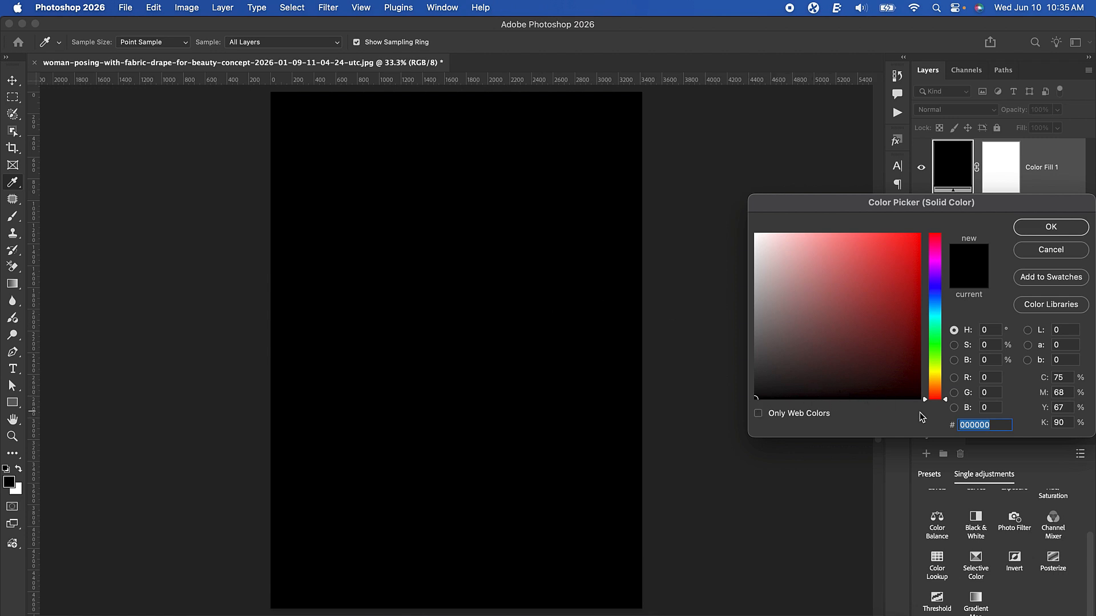
pyautogui.click(993, 361)
pyautogui.doubleClick(992, 358)
pyautogui.write('50')
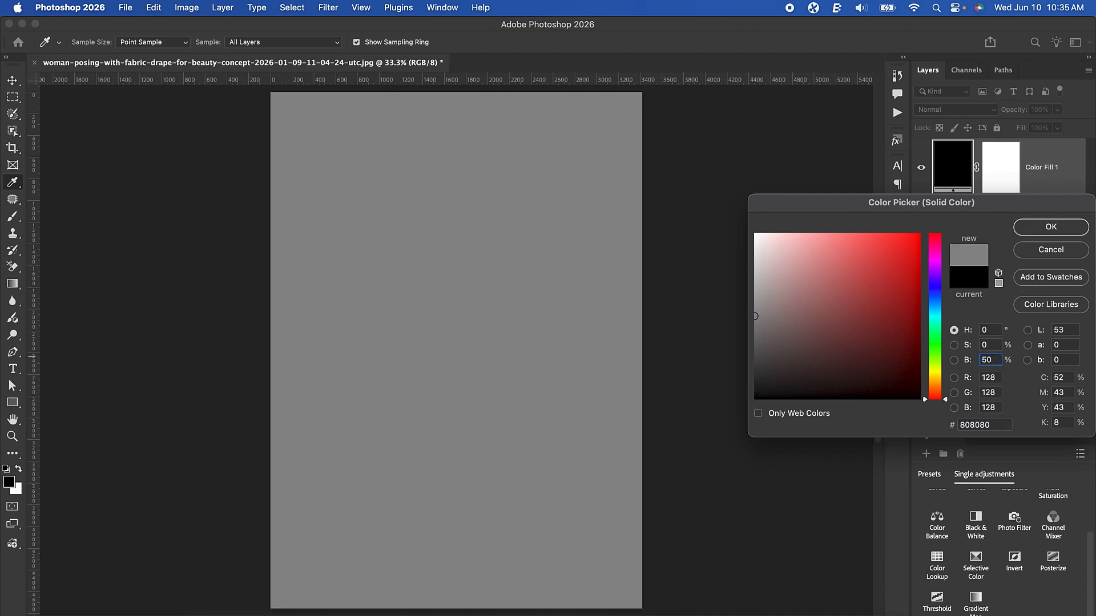
pyautogui.click(1060, 231)
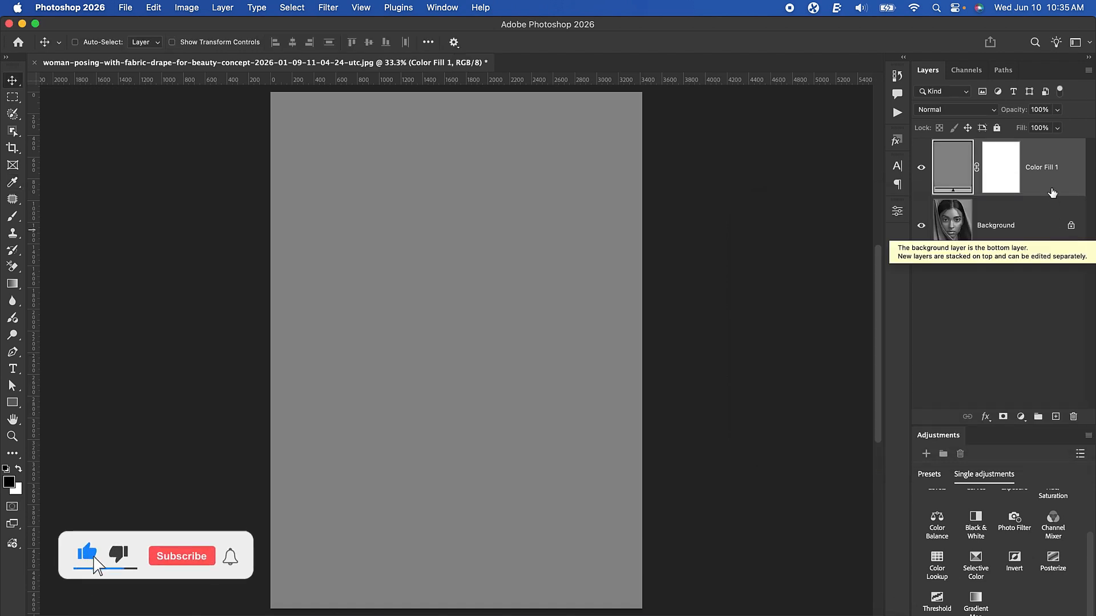
# Convert the gray fill layer to a smart object and set up a Halftone Pattern filter with size 5, contrast 5 and Dot pattern
pyautogui.rightClick(1056, 164)
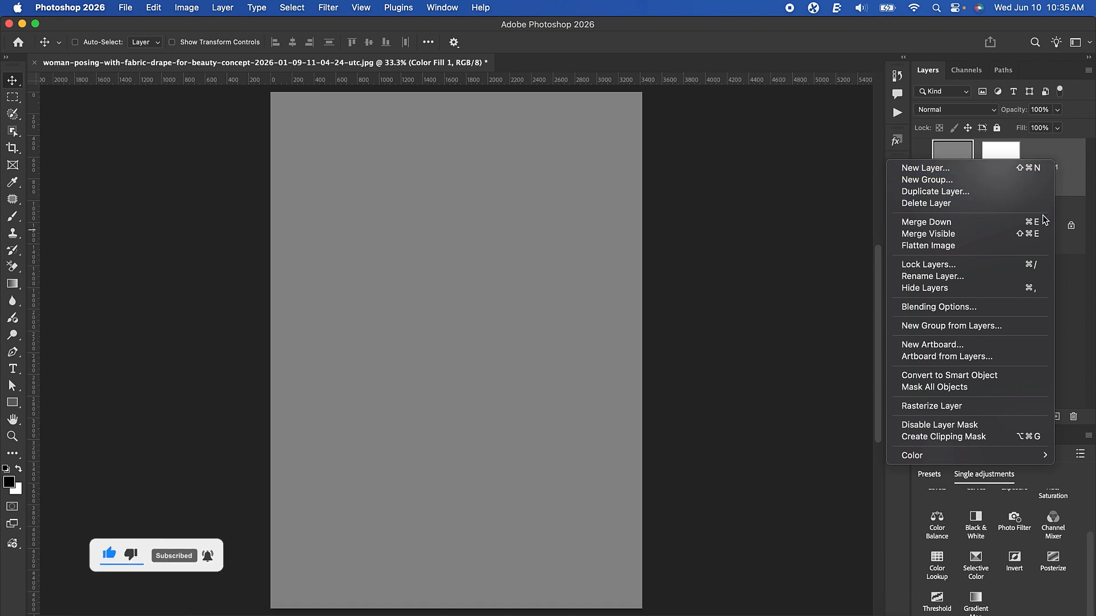
pyautogui.click(1006, 381)
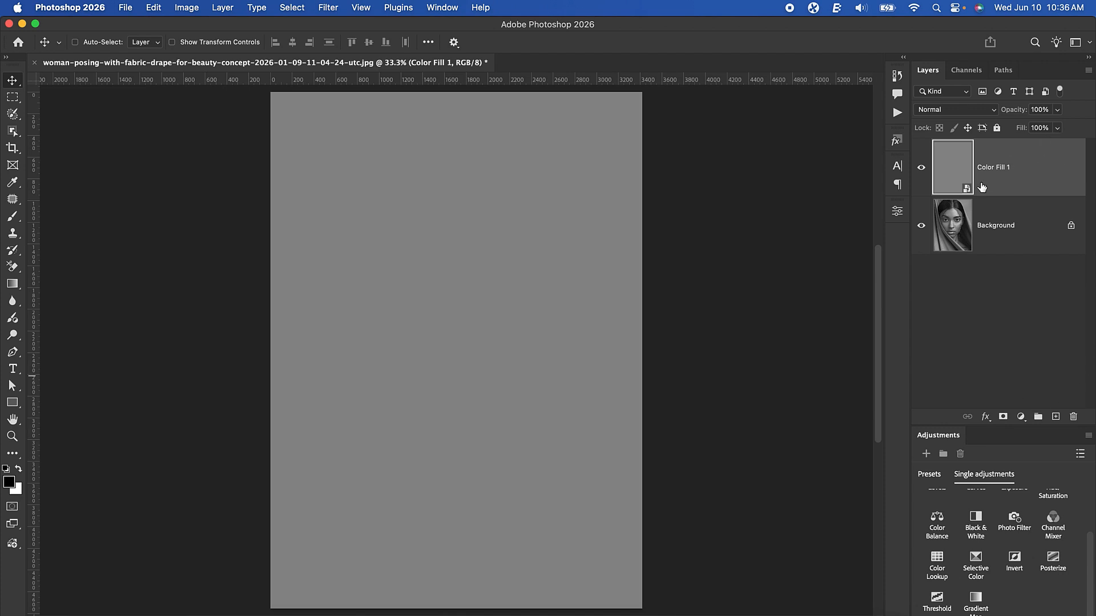
pyautogui.click(327, 8)
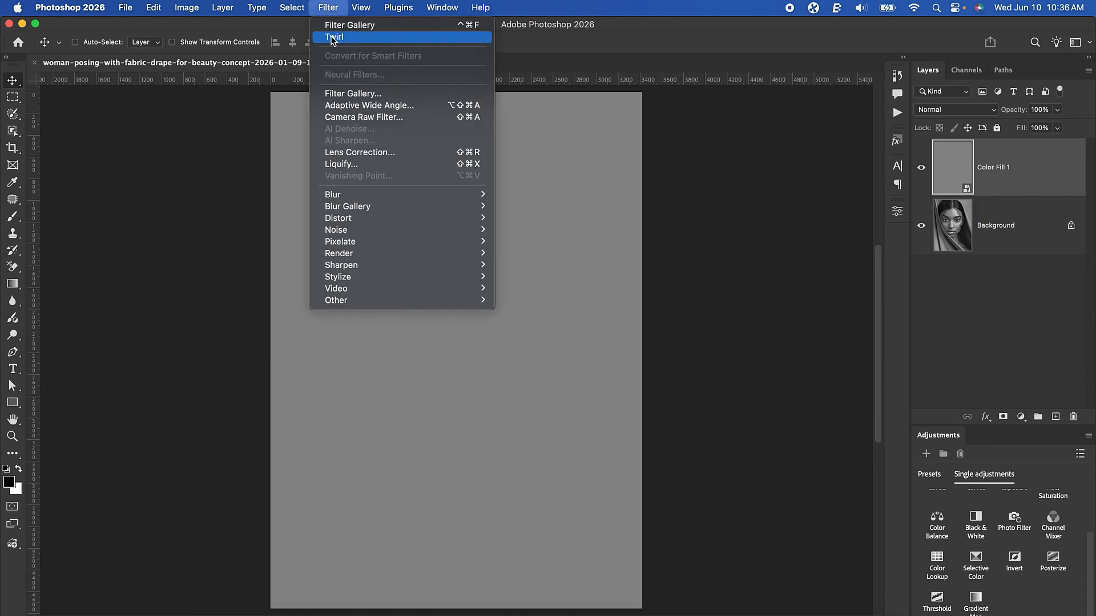
pyautogui.click(349, 94)
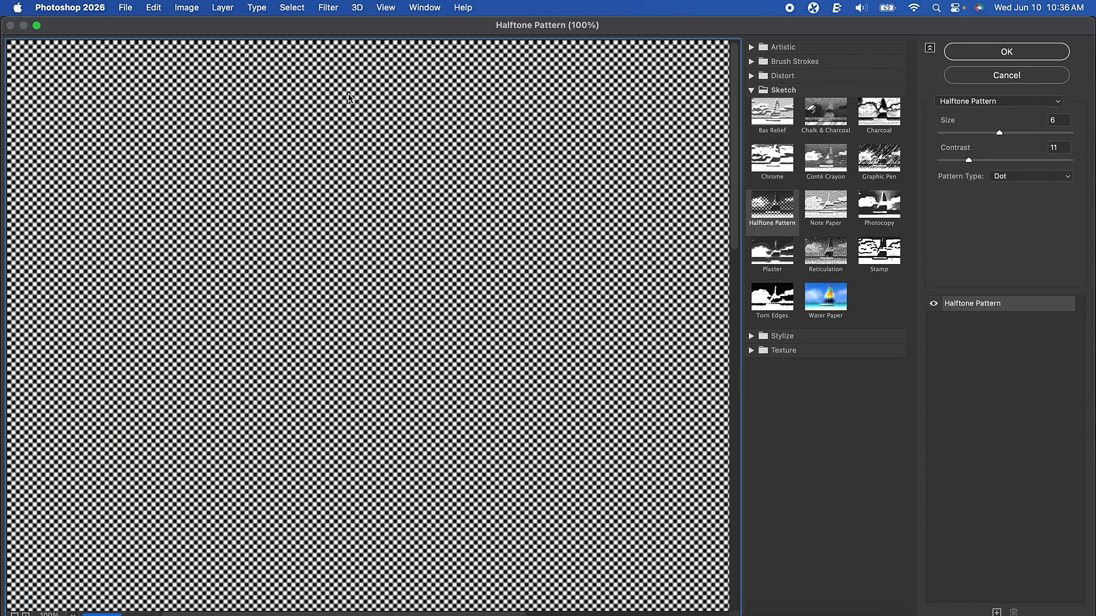
pyautogui.click(775, 211)
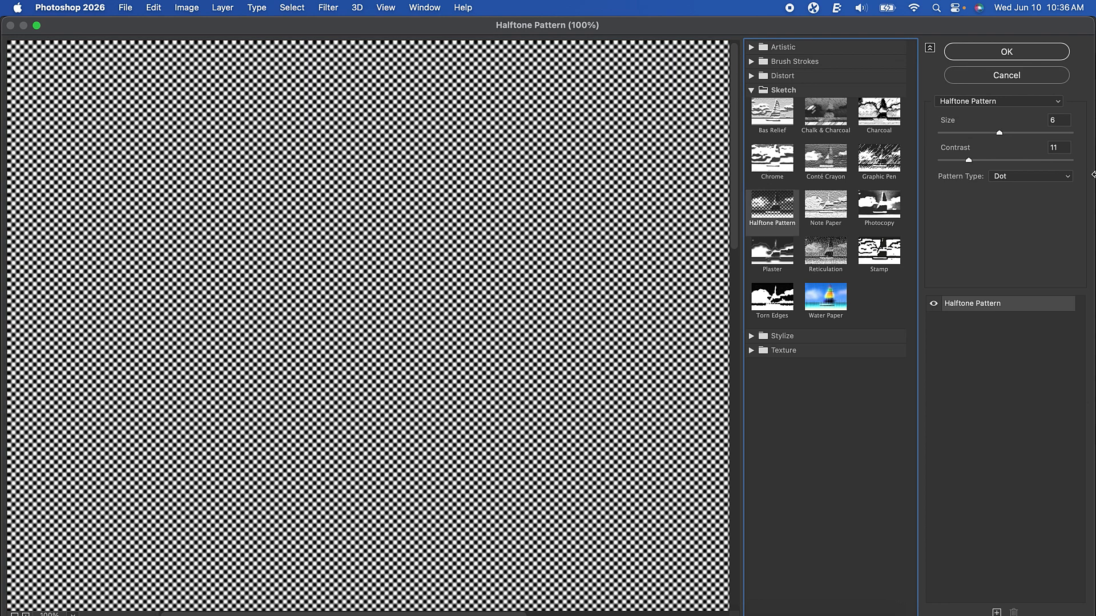
pyautogui.click(1062, 122)
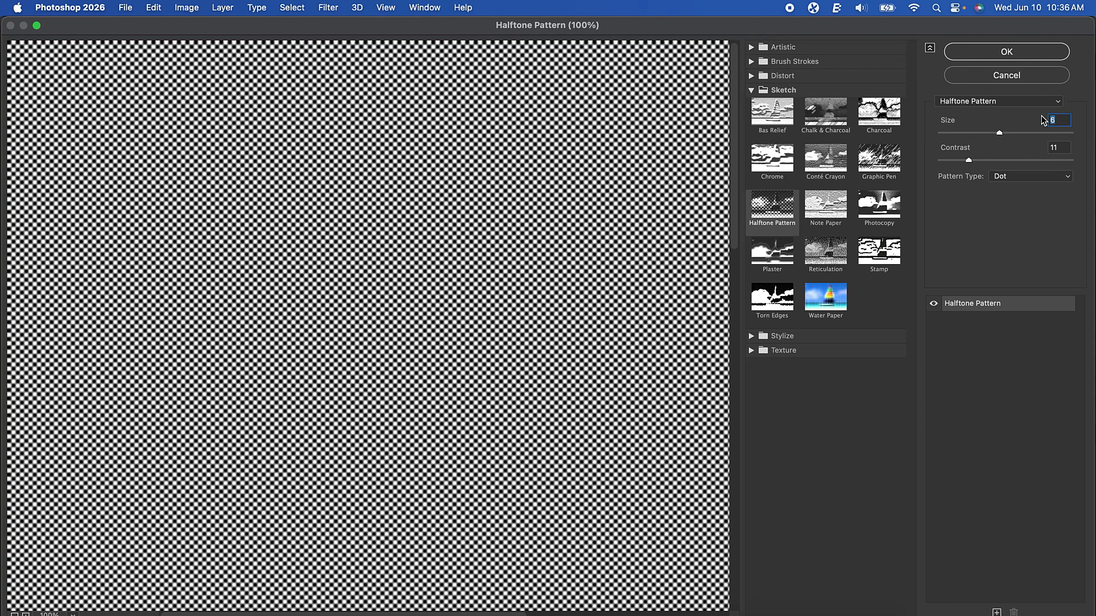
pyautogui.write('5')
pyautogui.click(1050, 147)
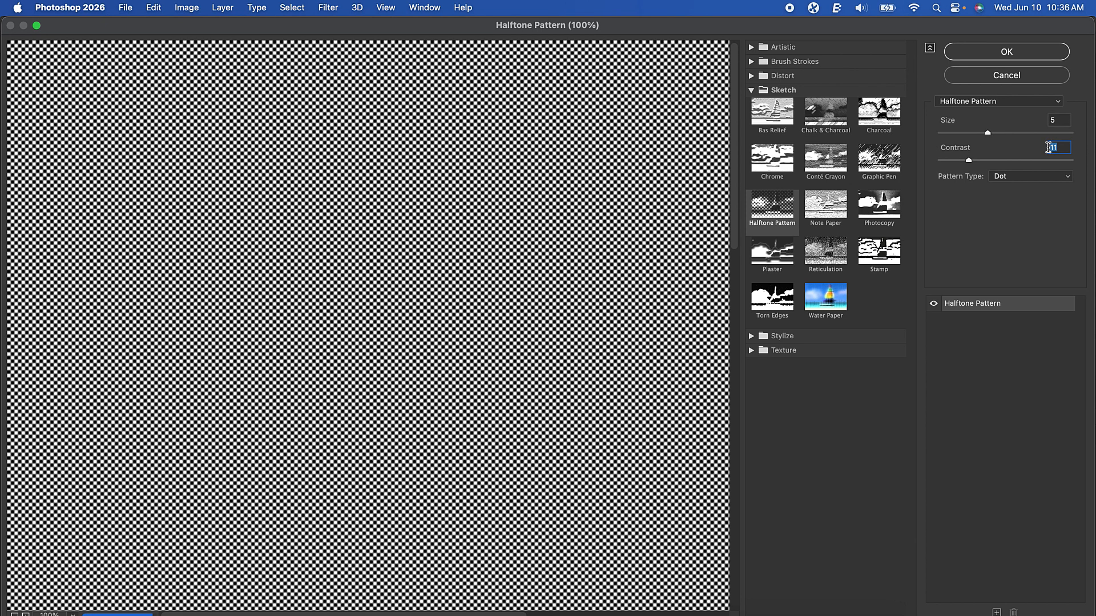
pyautogui.write('5')
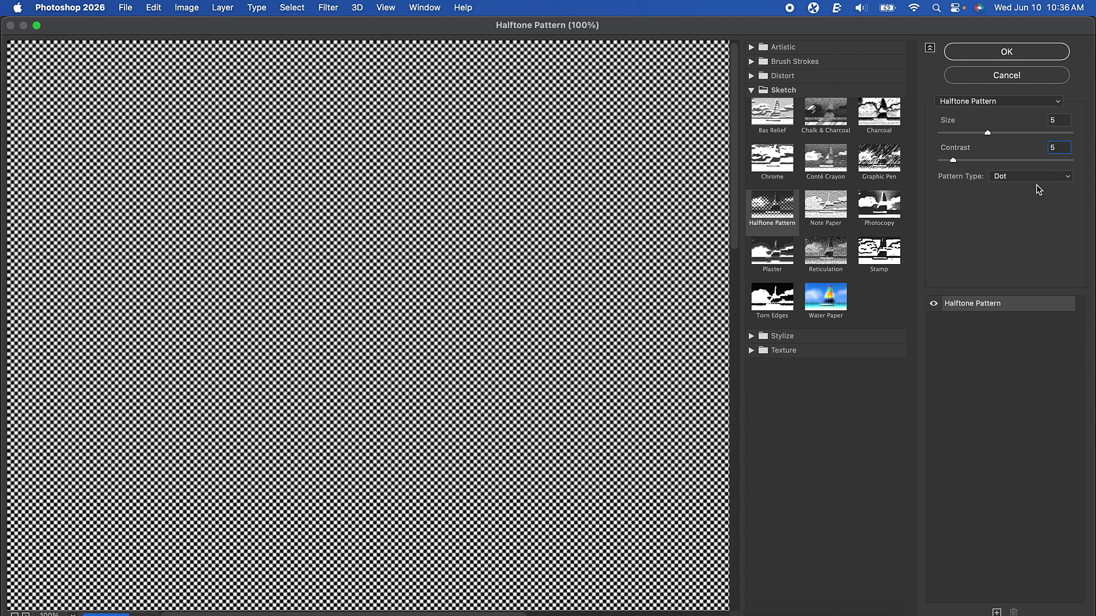
pyautogui.click(1009, 176)
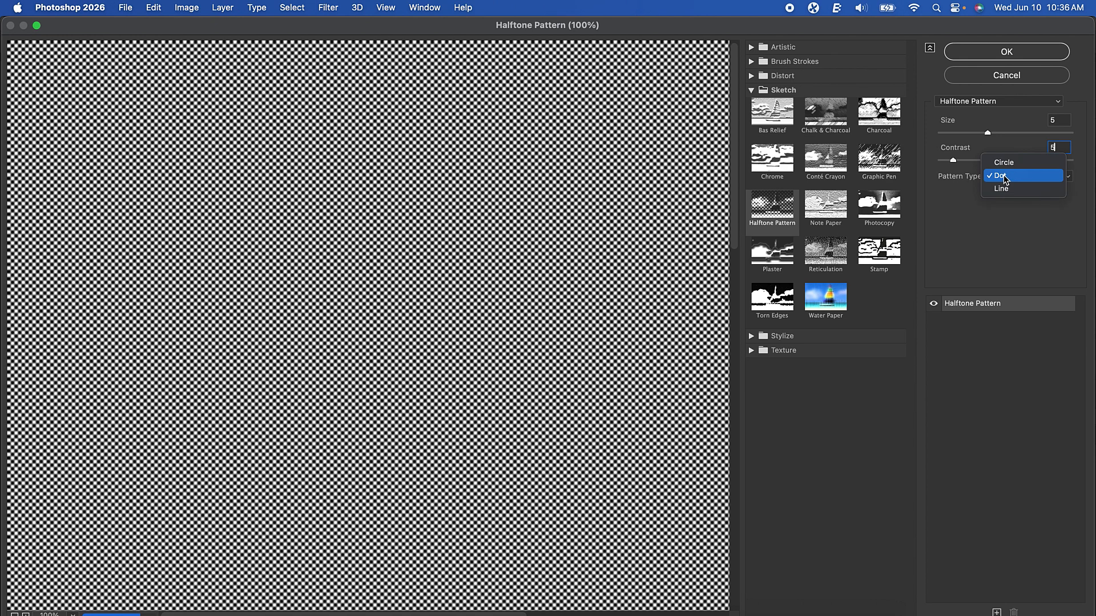
pyautogui.click(1006, 178)
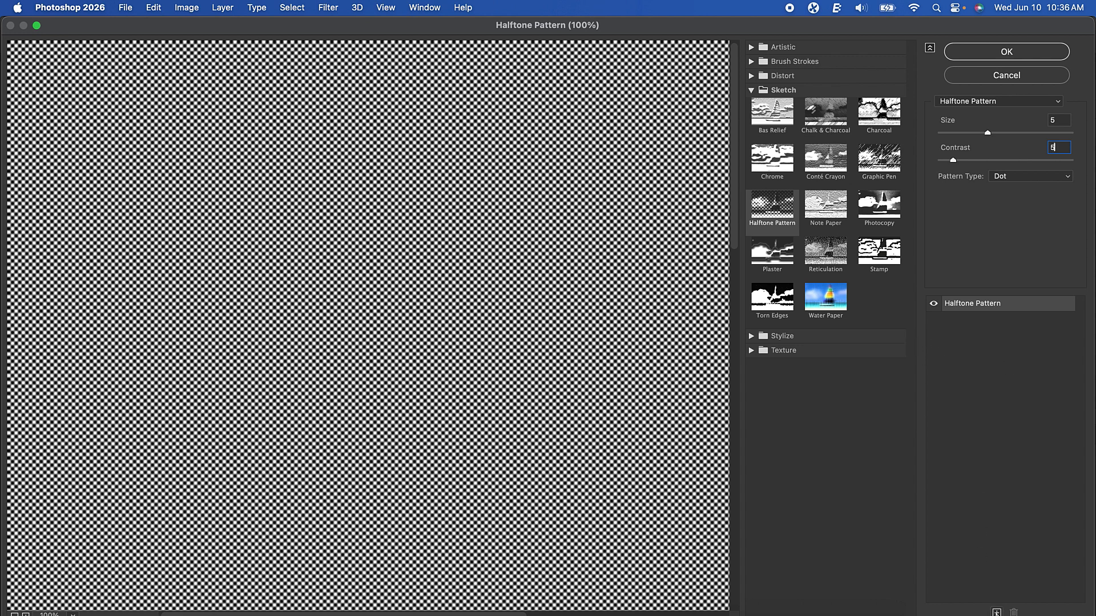
# Stack a Torn Edges effect over the halftone with image balance 24 and contrast 1, and apply the filters
pyautogui.click(997, 613)
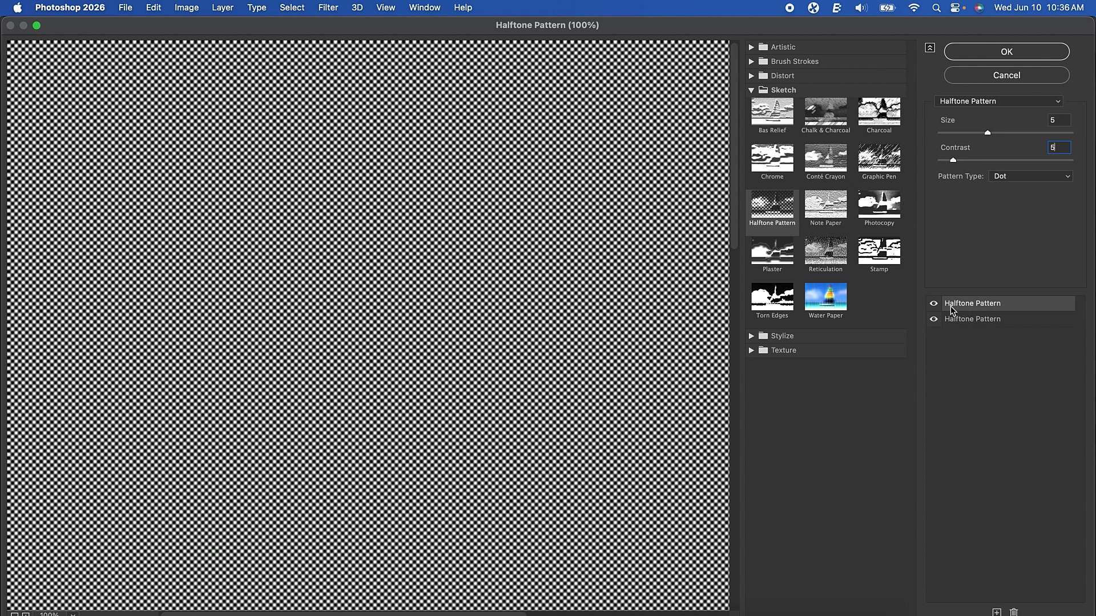
pyautogui.click(770, 309)
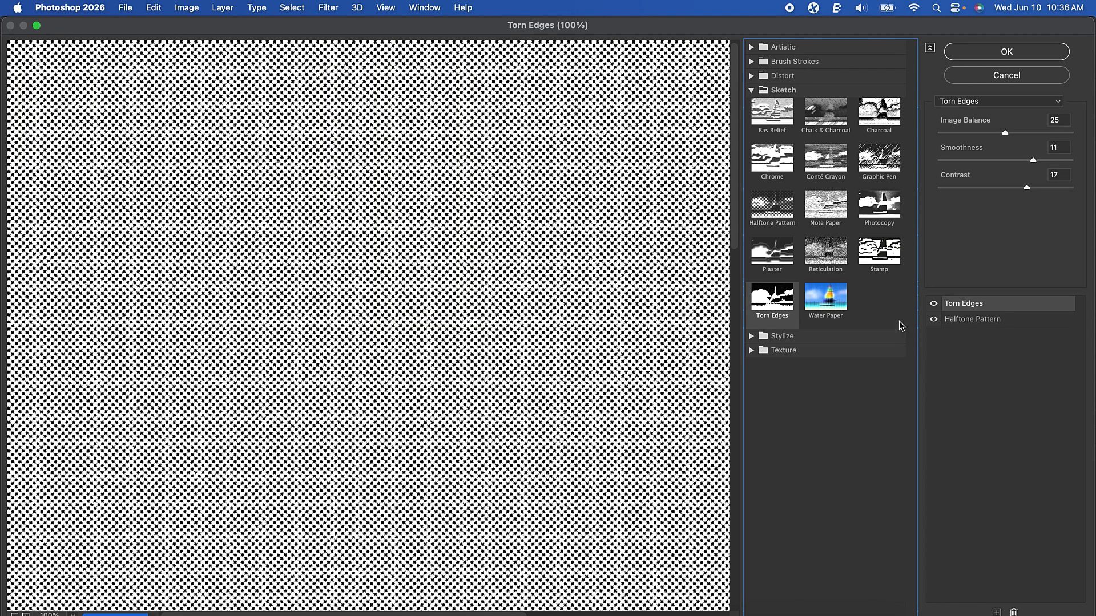
pyautogui.click(1057, 120)
pyautogui.write('24')
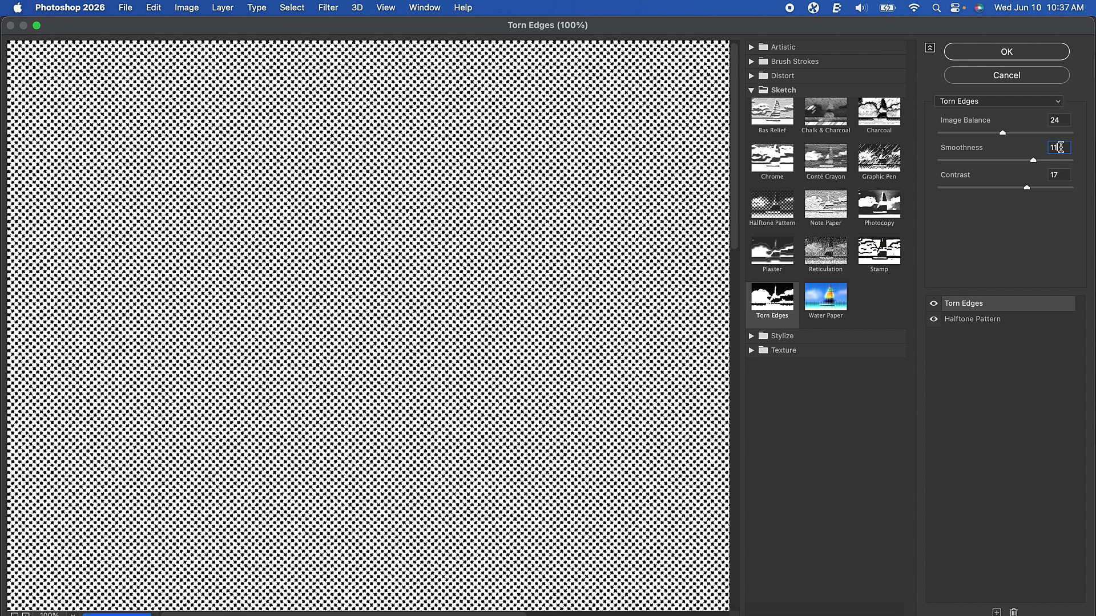
pyautogui.click(1060, 175)
pyautogui.write('1')
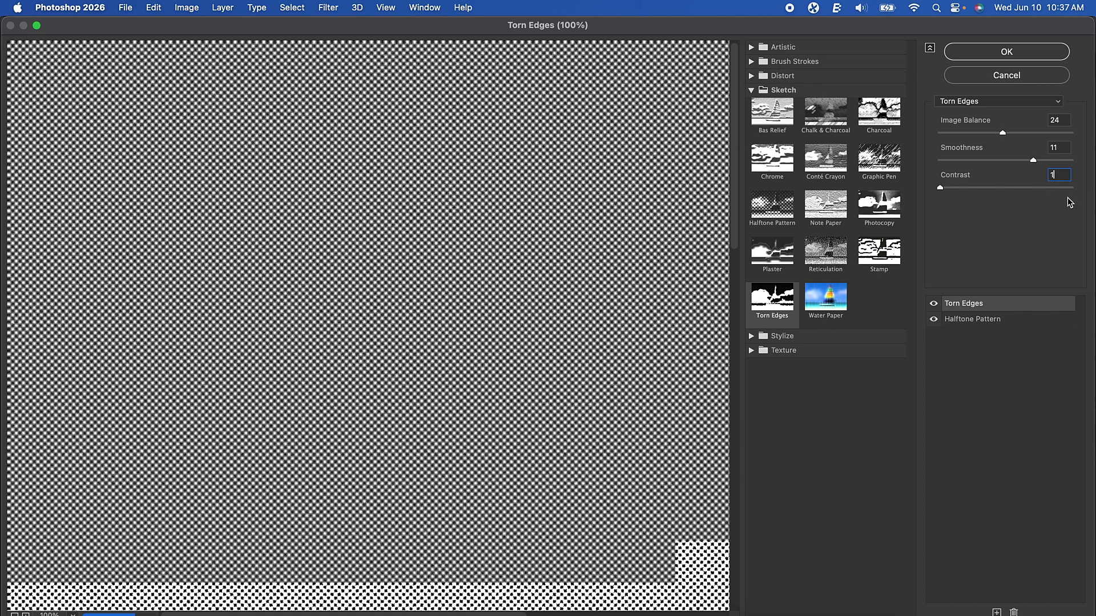
pyautogui.click(1012, 52)
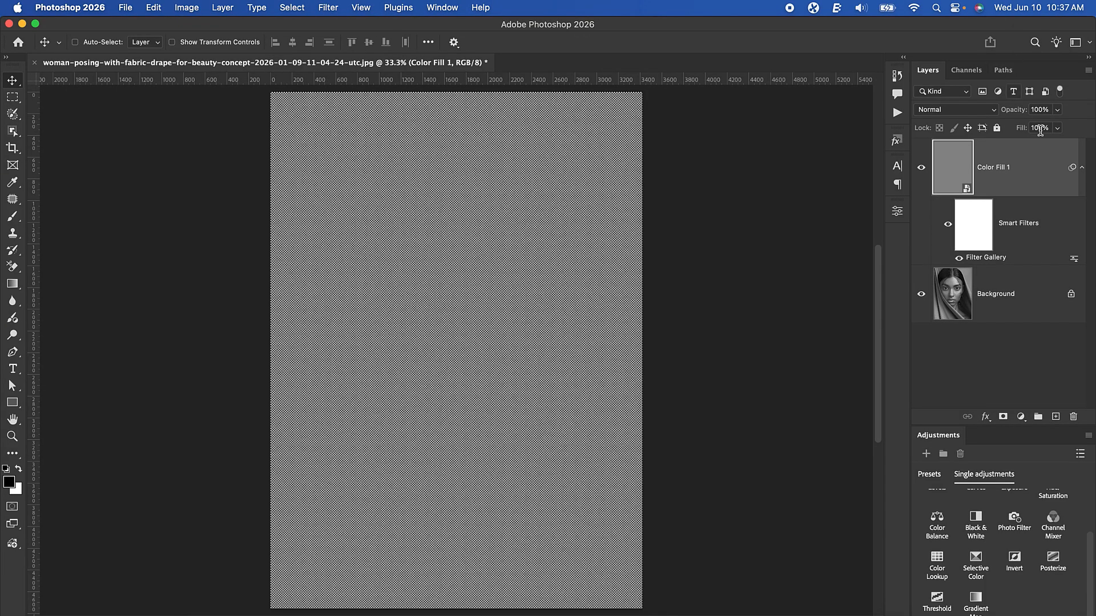
# Collapse the fill layer's smart filters and set its blend mode to Hard Mix
pyautogui.click(1082, 165)
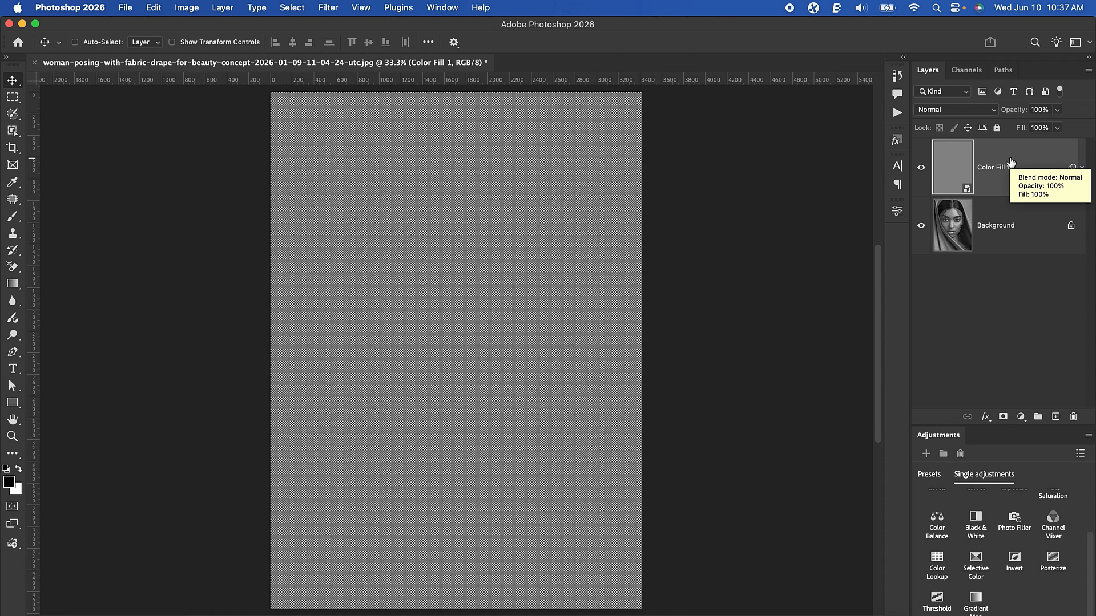
pyautogui.click(974, 111)
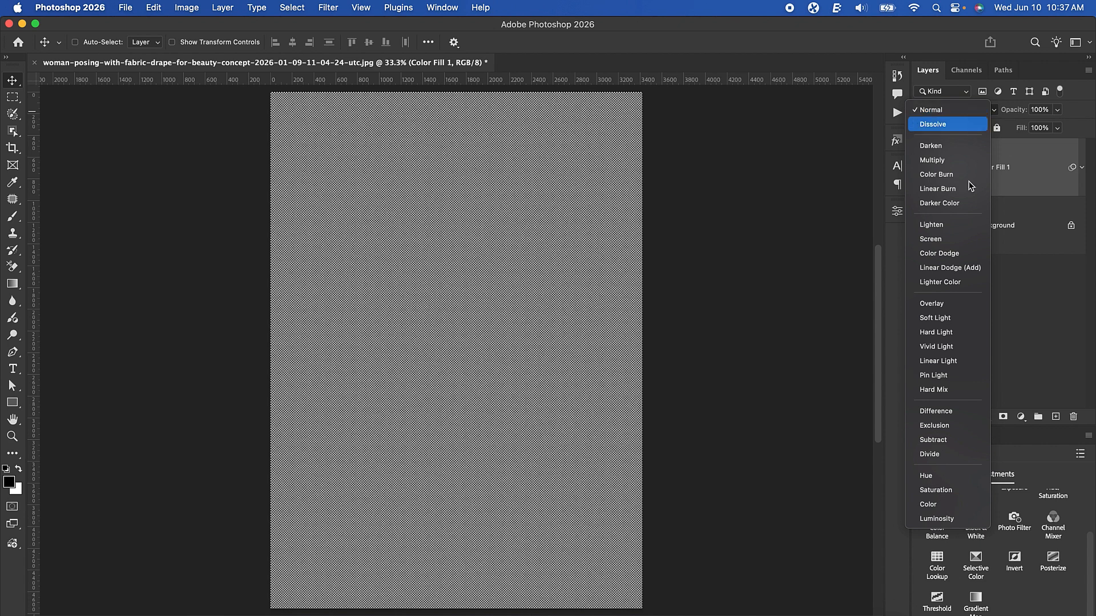
pyautogui.click(943, 389)
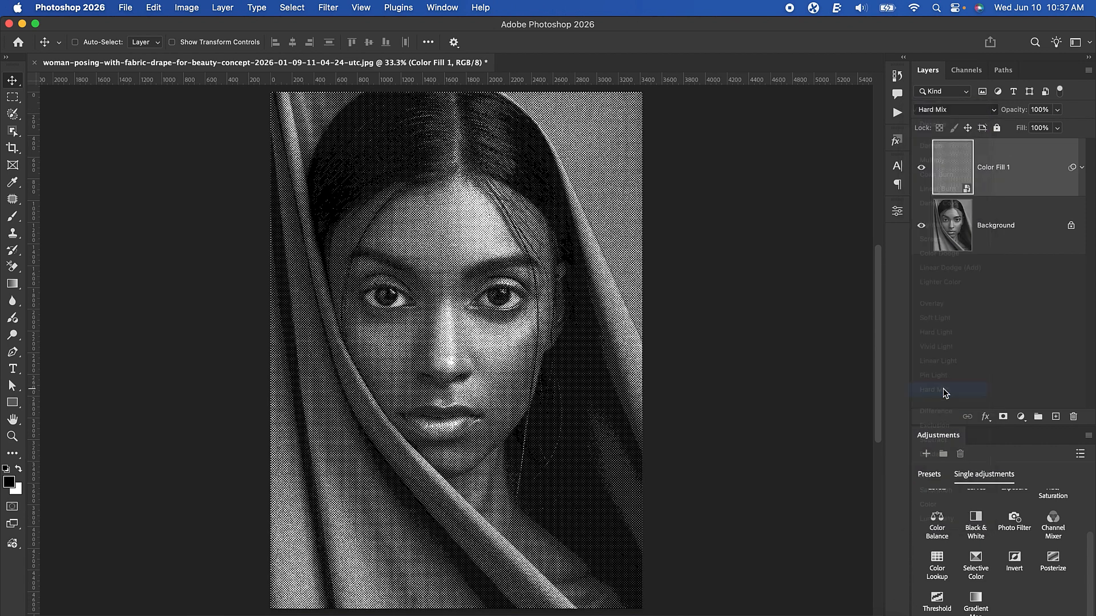
pyautogui.scroll(5, 448, 342)
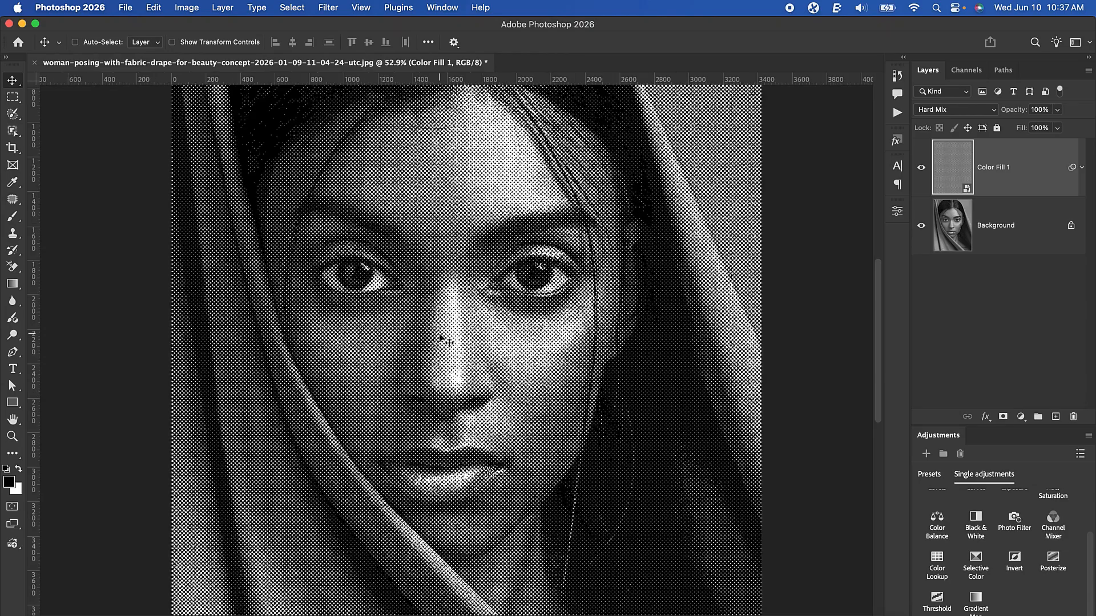
pyautogui.scroll(-3, 449, 342)
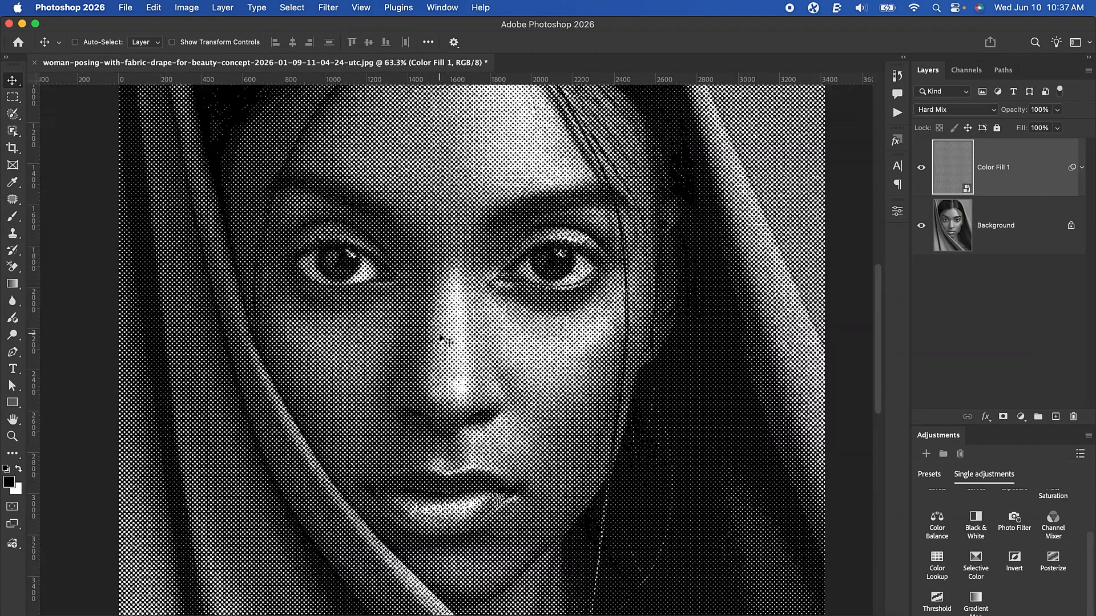
pyautogui.press('super+0')
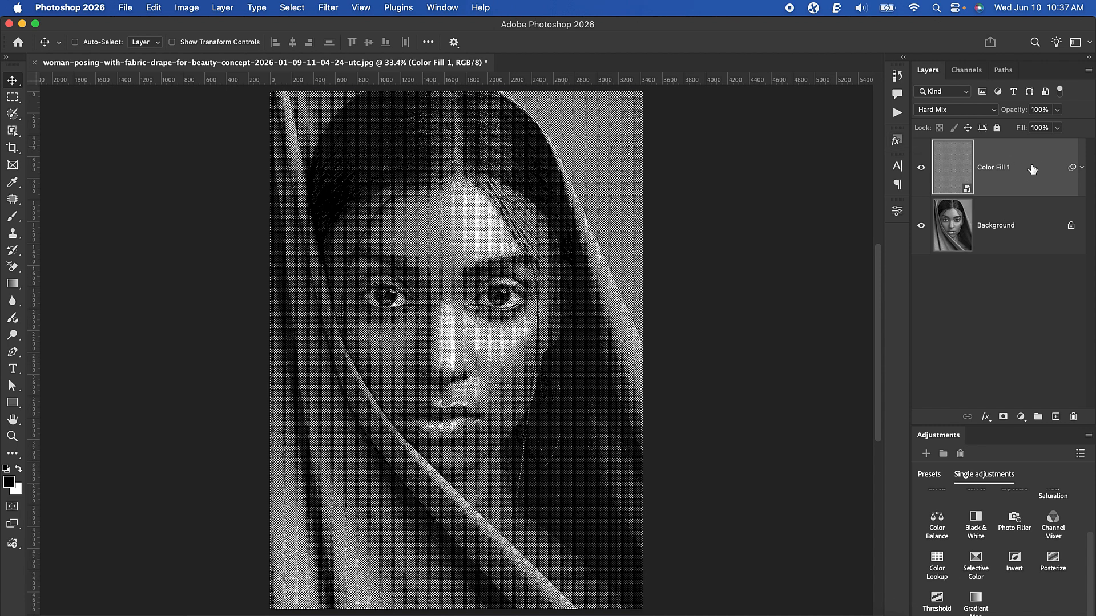
# Apply a Twirl distortion with an angle of 143° to the halftone layer and inspect the dots on the face up close
pyautogui.click(330, 7)
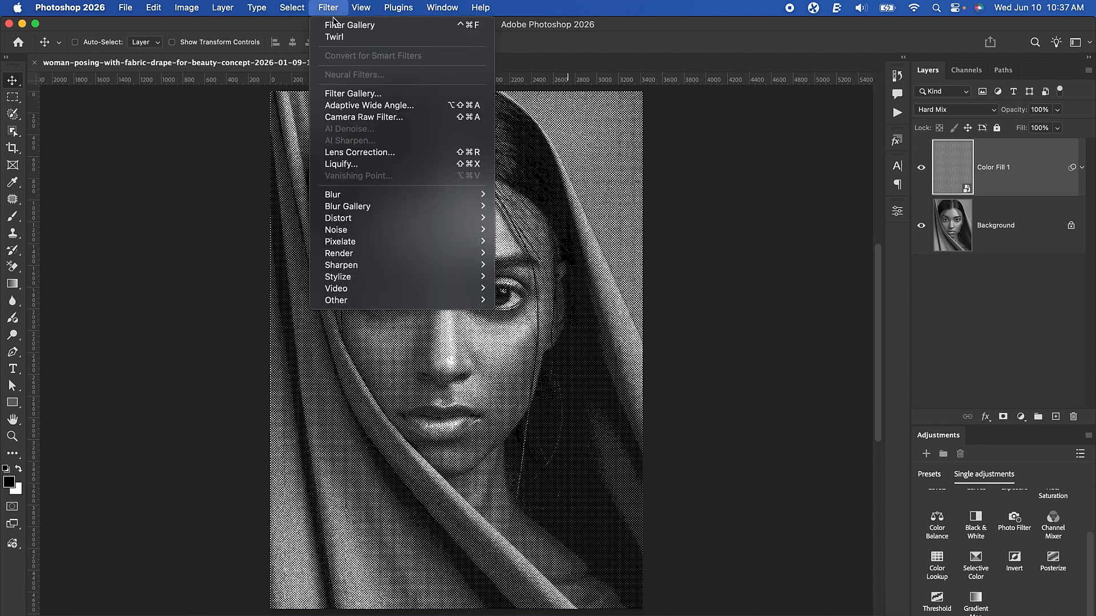
pyautogui.moveTo(451, 217)
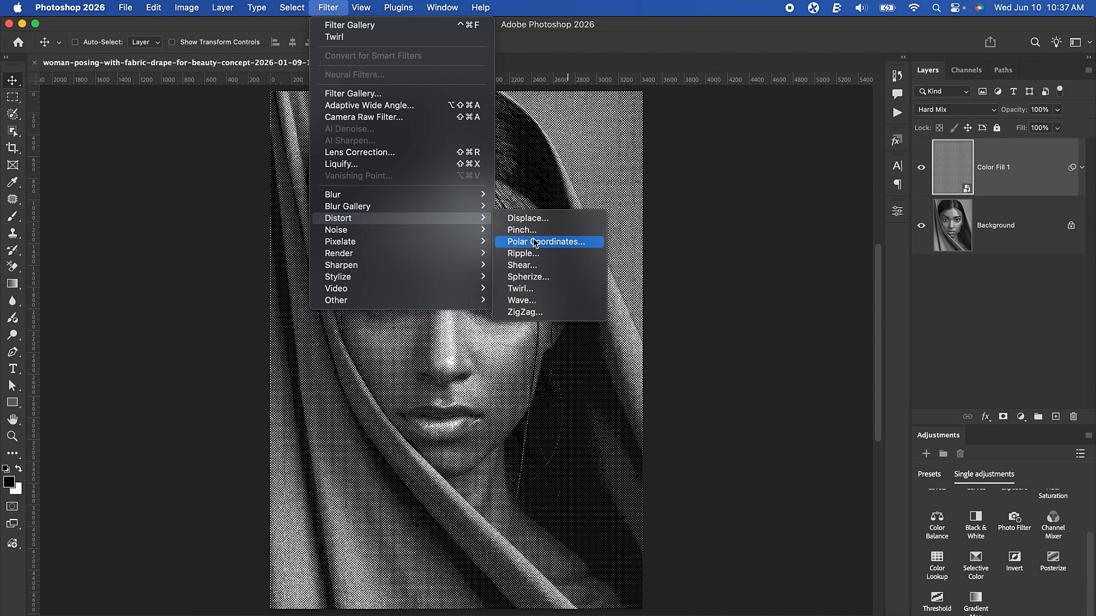
pyautogui.click(531, 288)
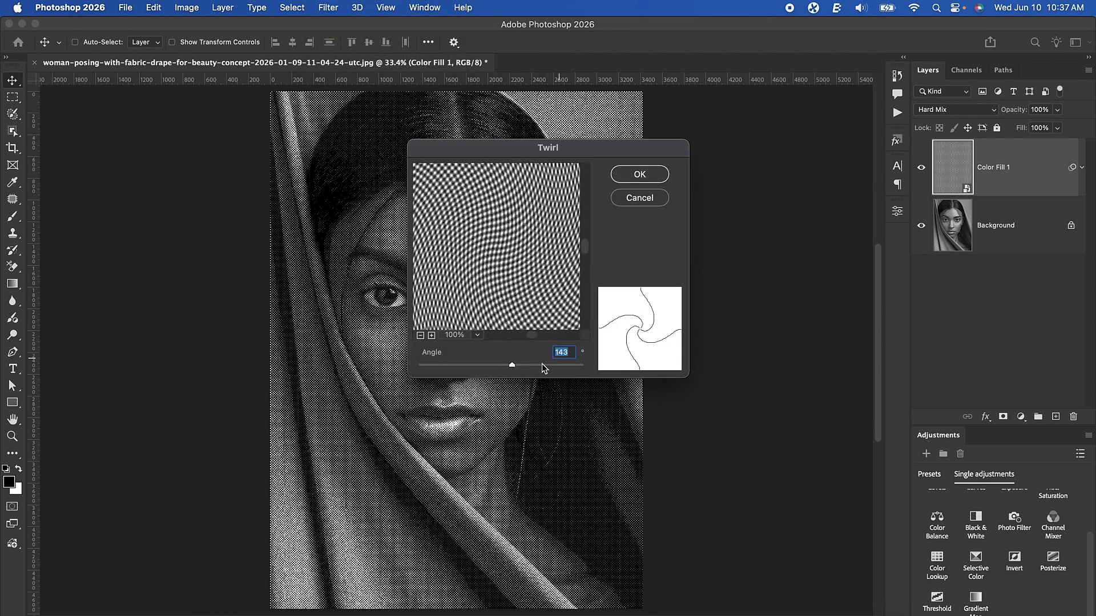
pyautogui.click(570, 355)
pyautogui.click(659, 173)
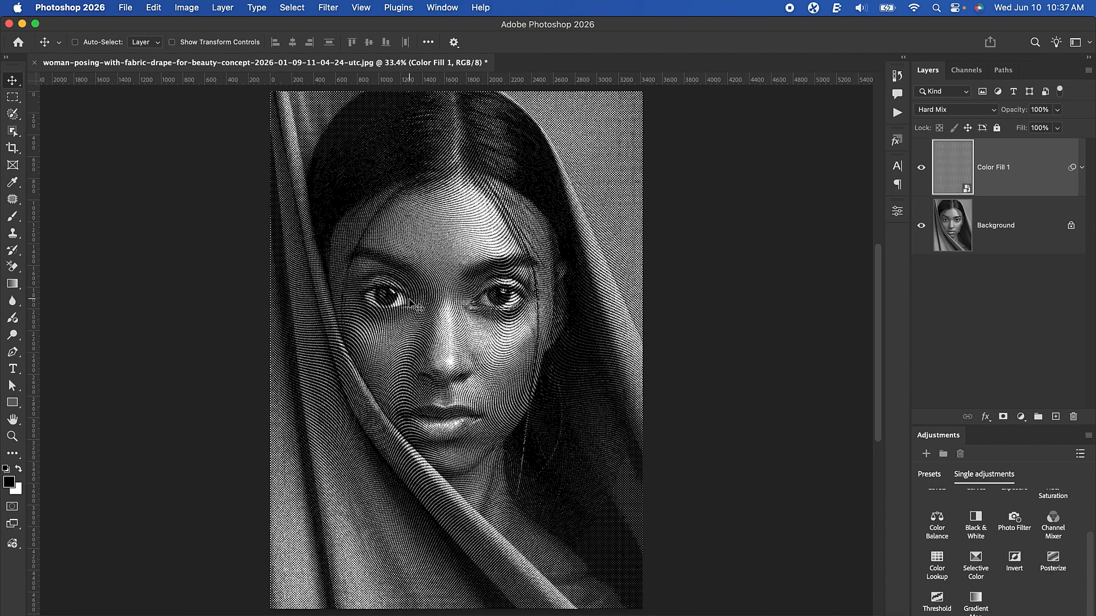
pyautogui.scroll(5, 409, 299)
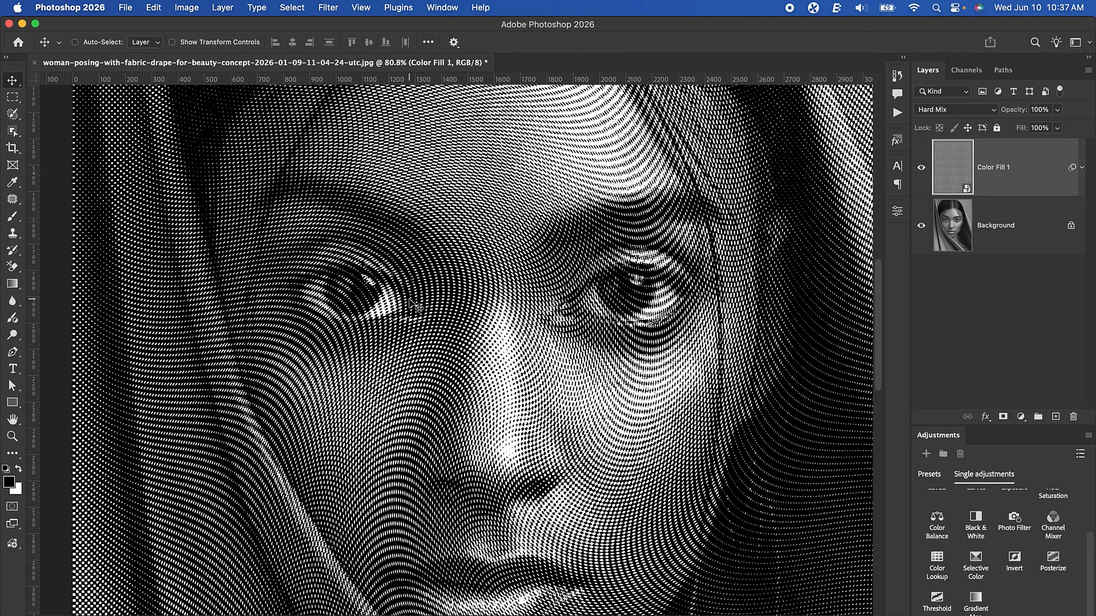
pyautogui.scroll(-5, 409, 300)
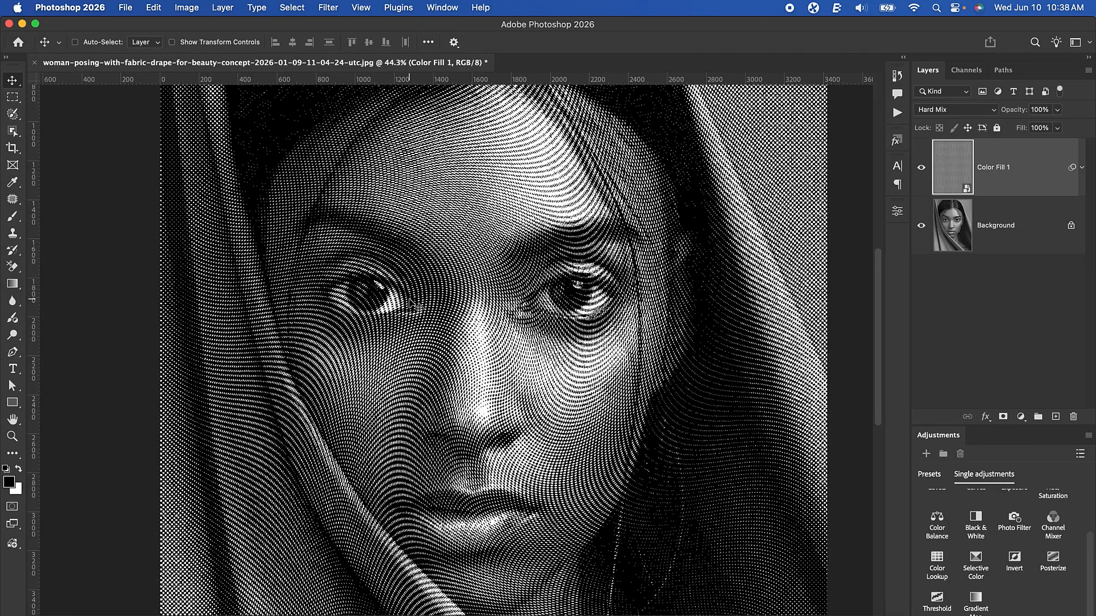
pyautogui.scroll(6, 409, 301)
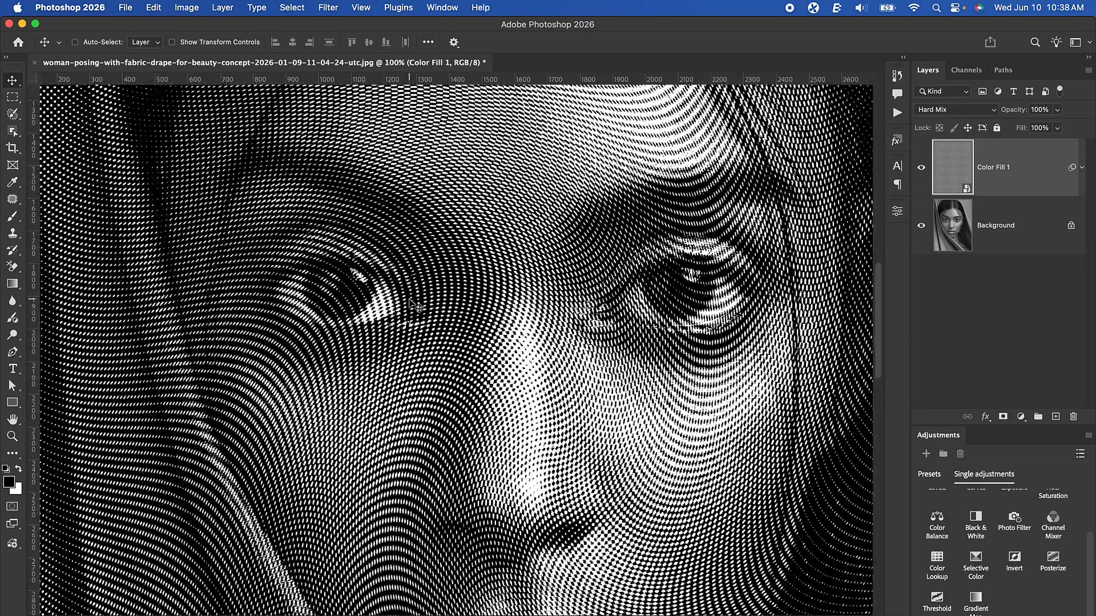
pyautogui.scroll(-2, 409, 301)
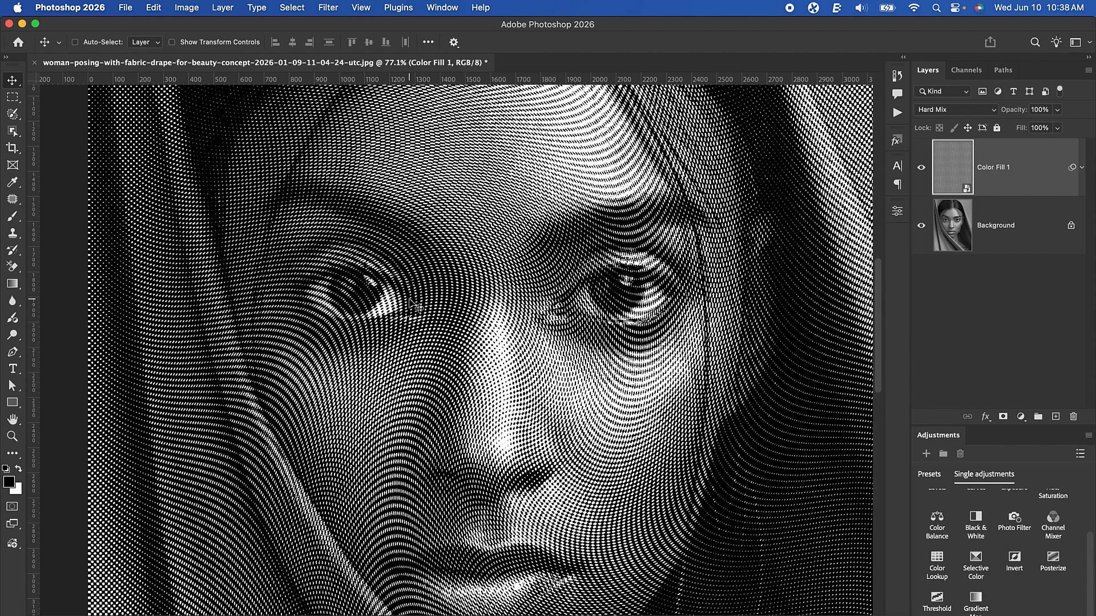
# Add a Gradient Map adjustment layer above the halftone color fill layer
pyautogui.scroll(-2, 409, 301)
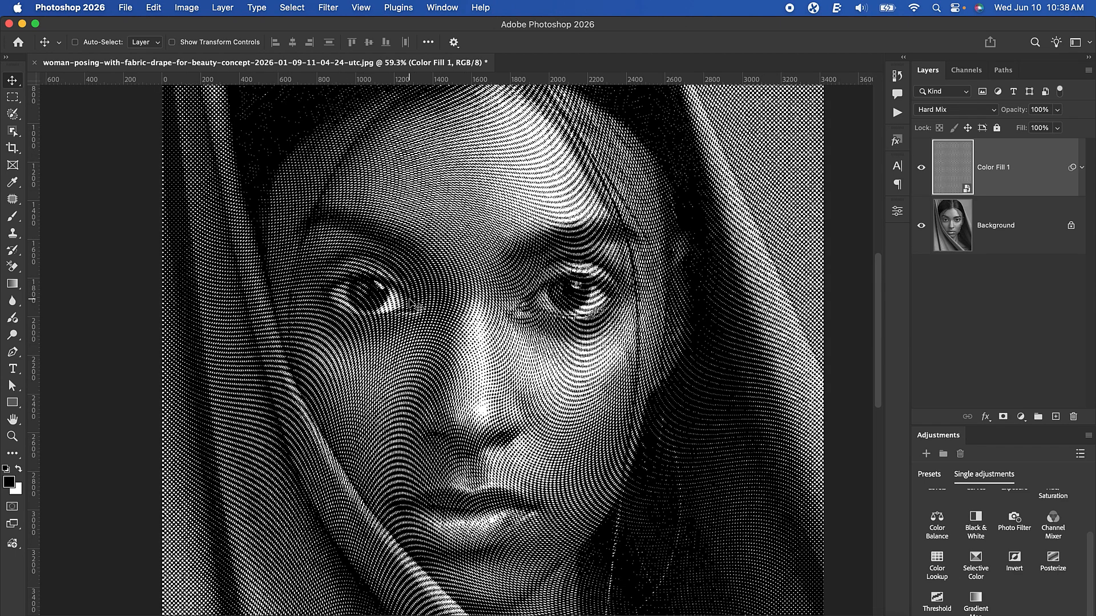
pyautogui.scroll(-3, 410, 301)
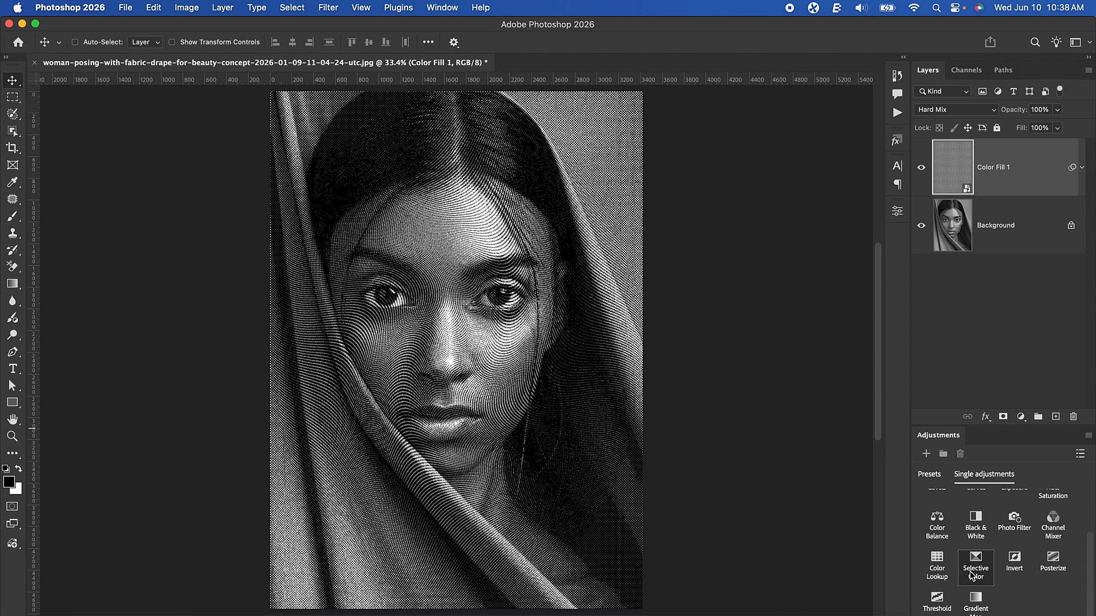
pyautogui.click(980, 605)
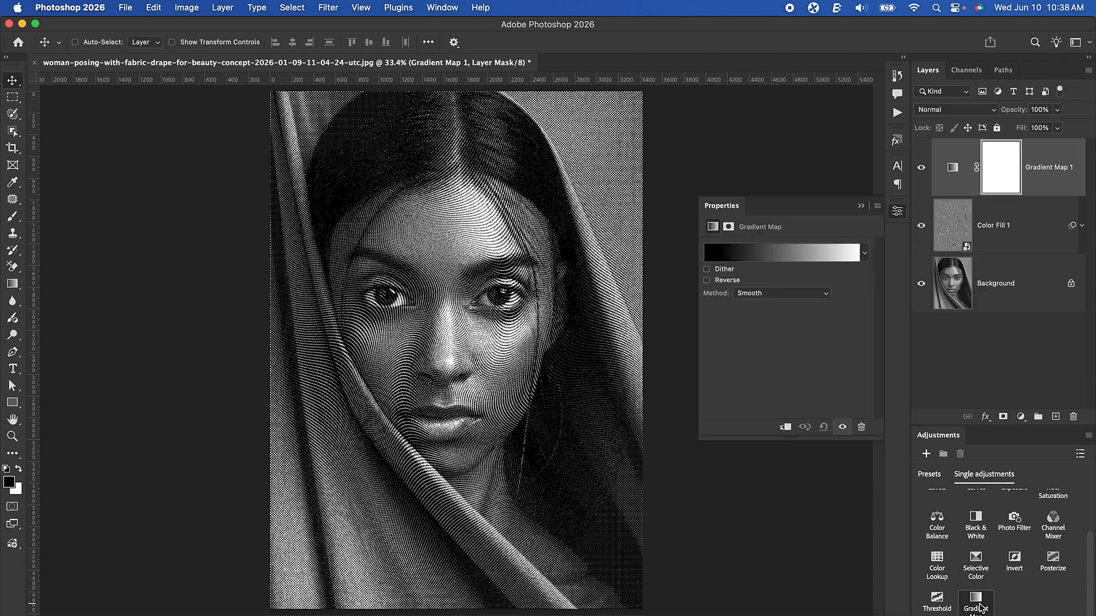
# Set the gradient map's black stop to dark green #284224, apply the gradient and collapse its settings
pyautogui.click(727, 257)
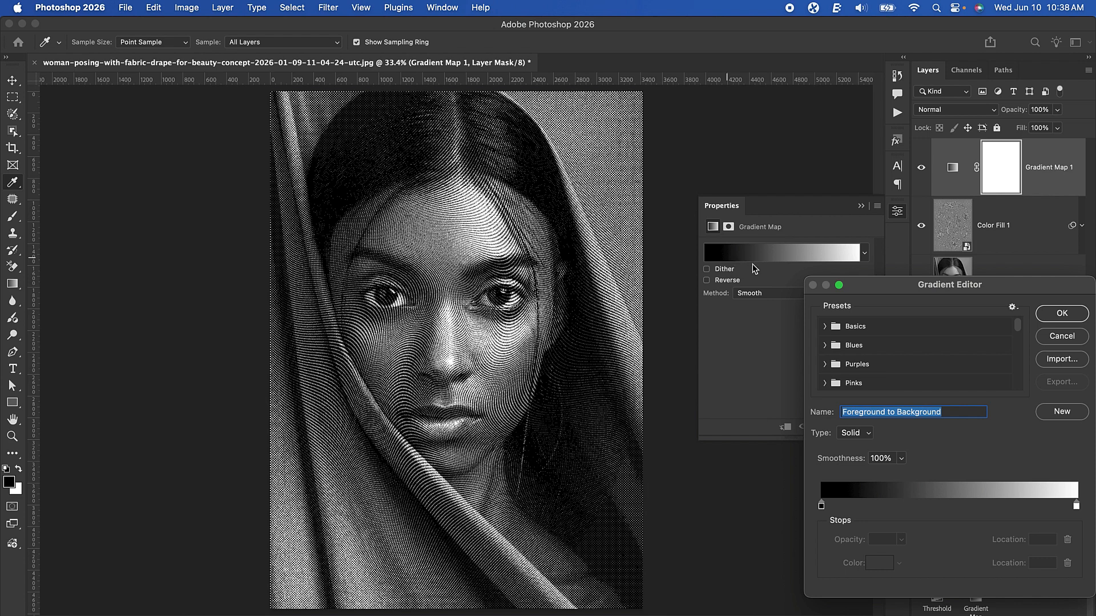
pyautogui.doubleClick(821, 506)
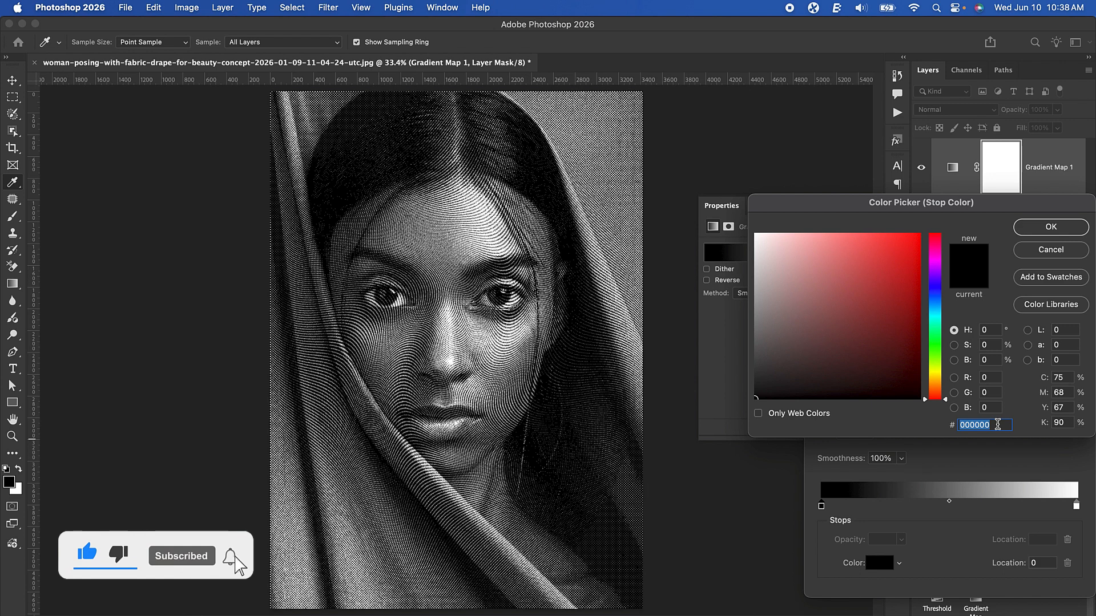
pyautogui.write('2')
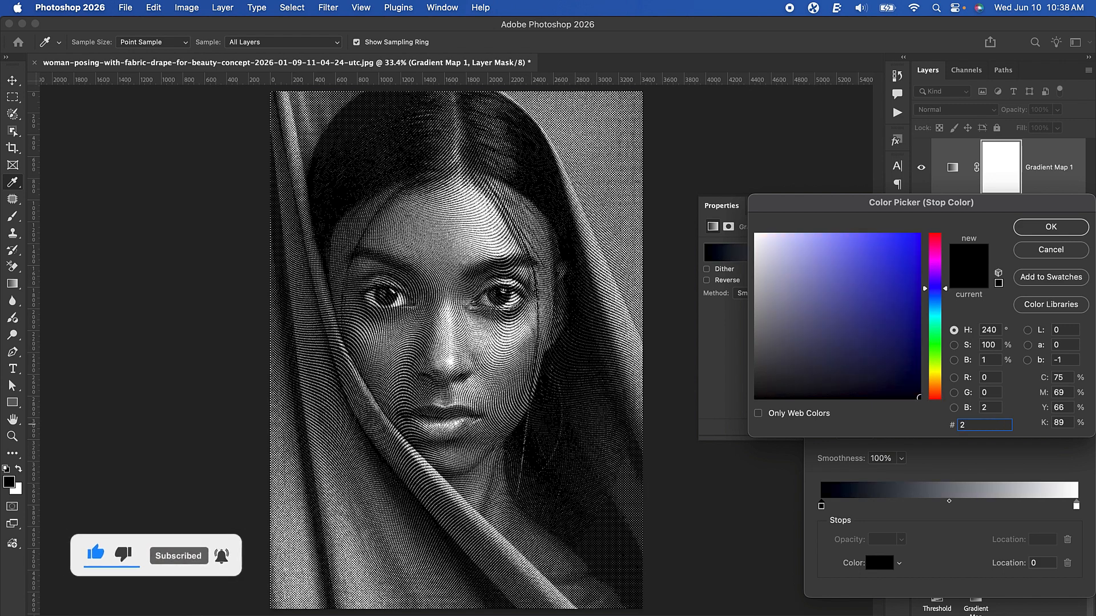
pyautogui.write('842')
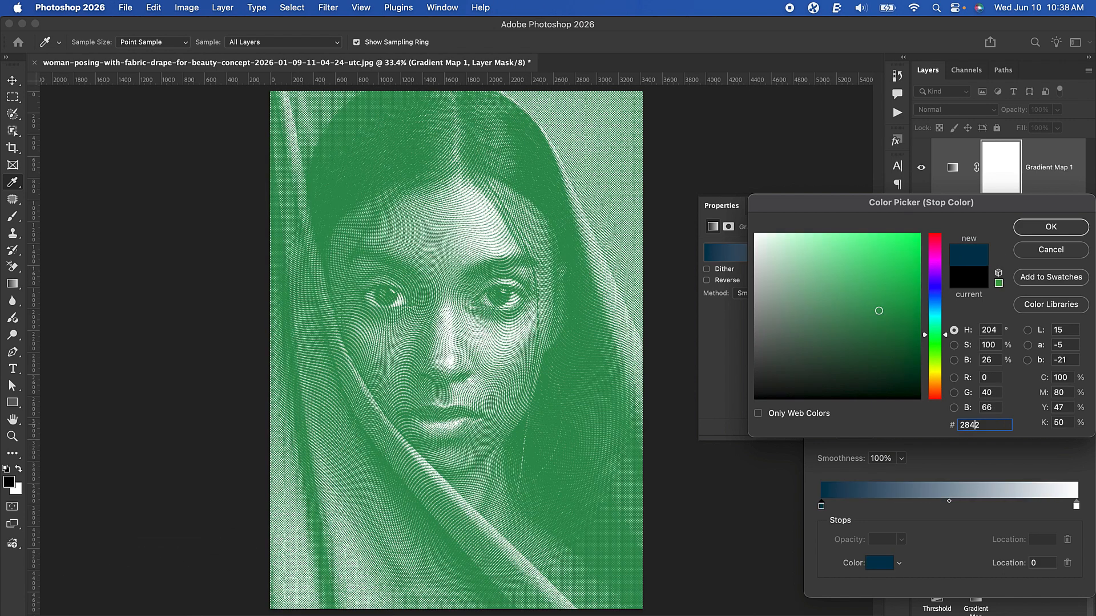
pyautogui.write('24')
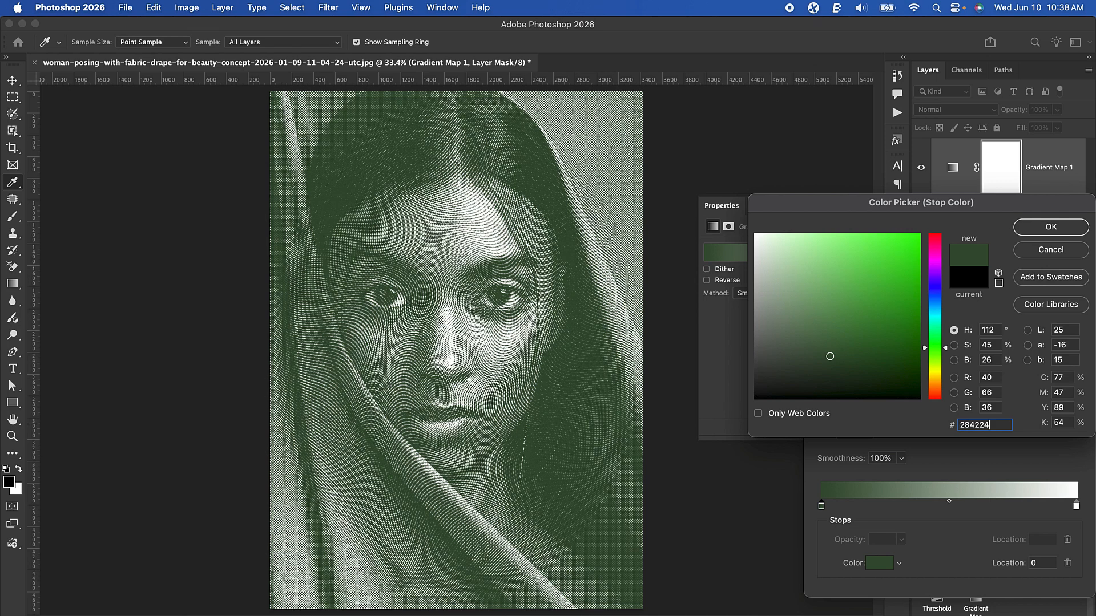
pyautogui.click(1050, 229)
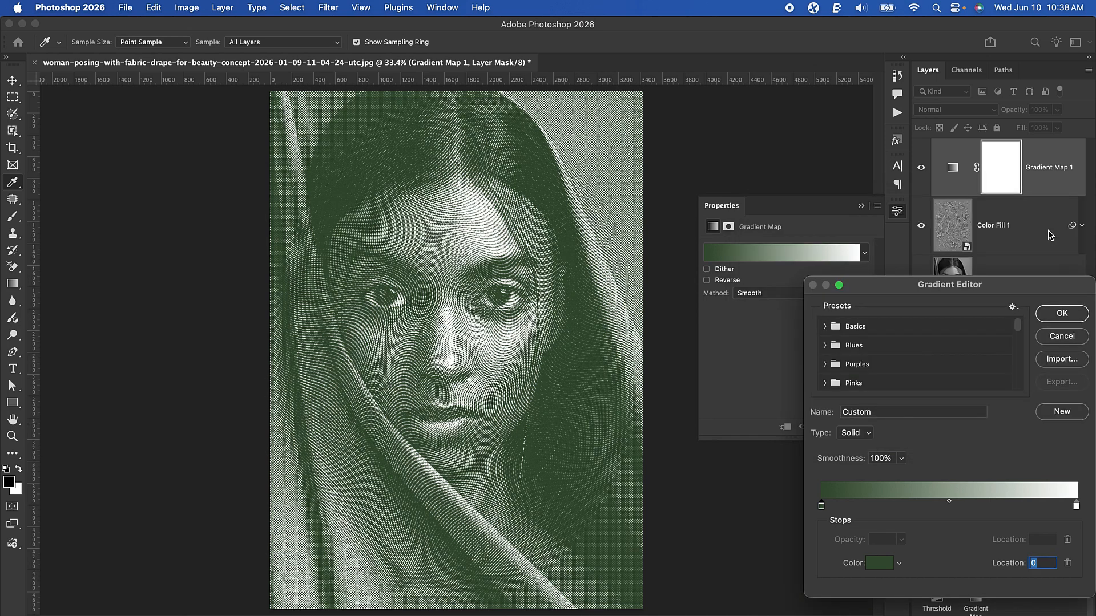
pyautogui.click(1058, 313)
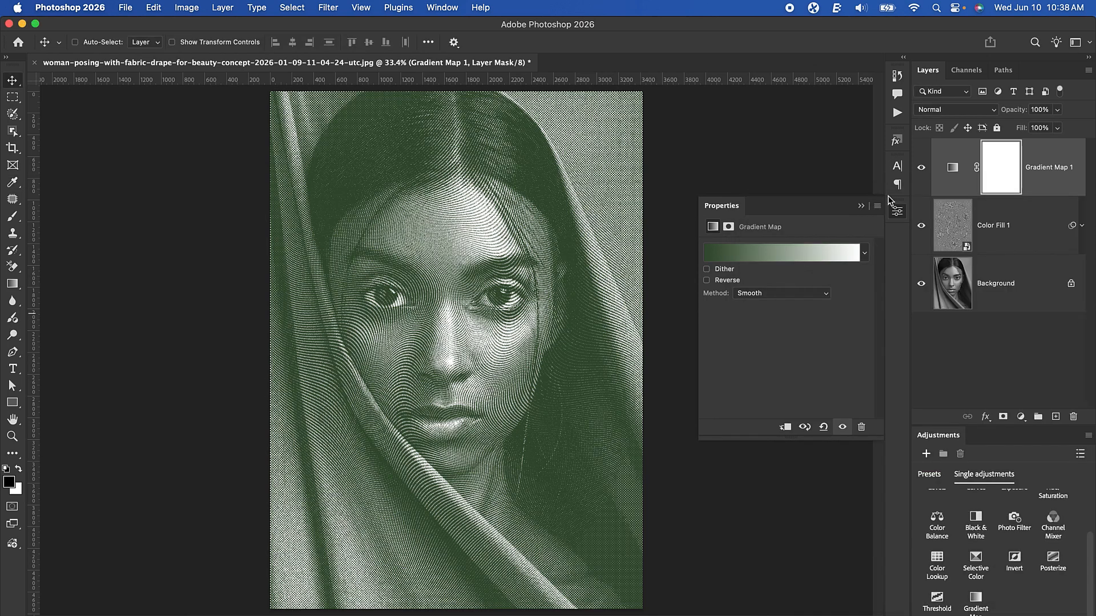
pyautogui.click(861, 207)
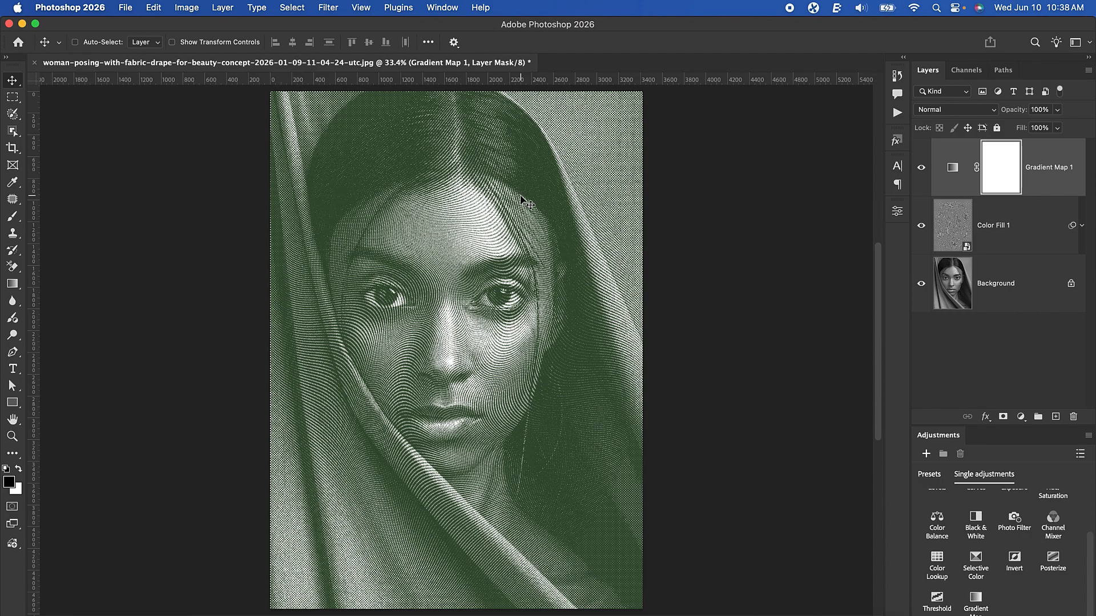
# Examine the recolored halftone dots around the eyes and face at close and wider magnification
pyautogui.scroll(4, 399, 330)
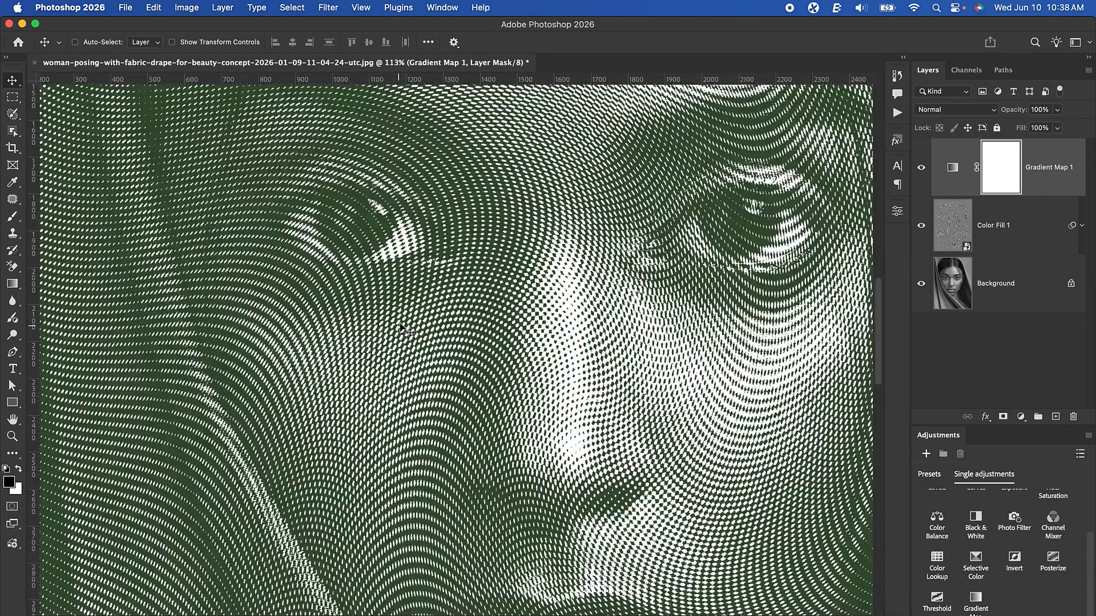
pyautogui.scroll(-4, 409, 327)
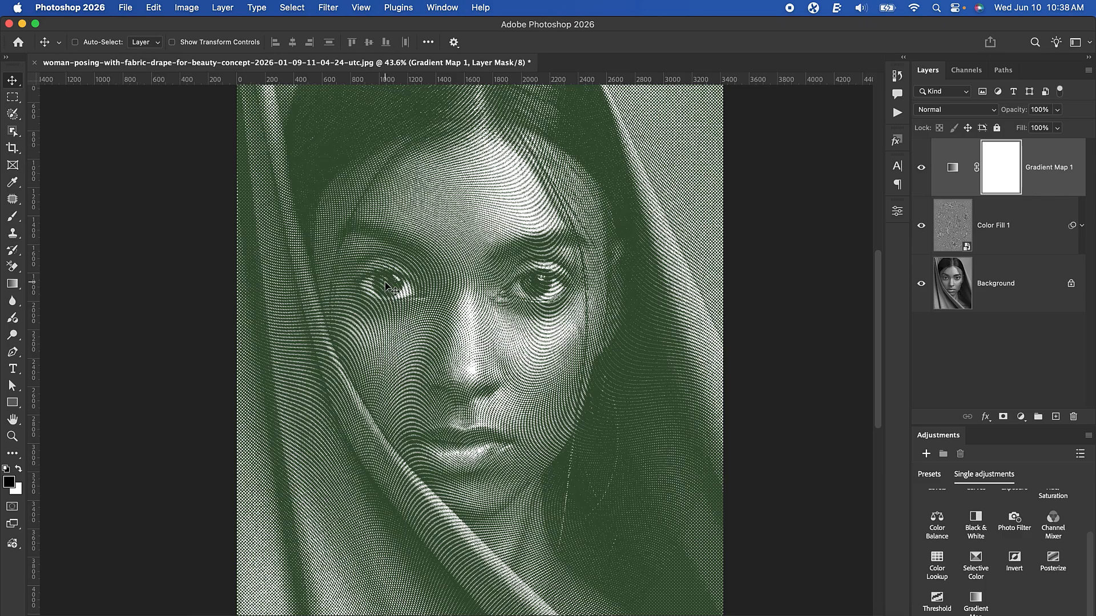
pyautogui.scroll(3, 390, 296)
pyautogui.scroll(-3, 388, 288)
pyautogui.scroll(-3, 386, 285)
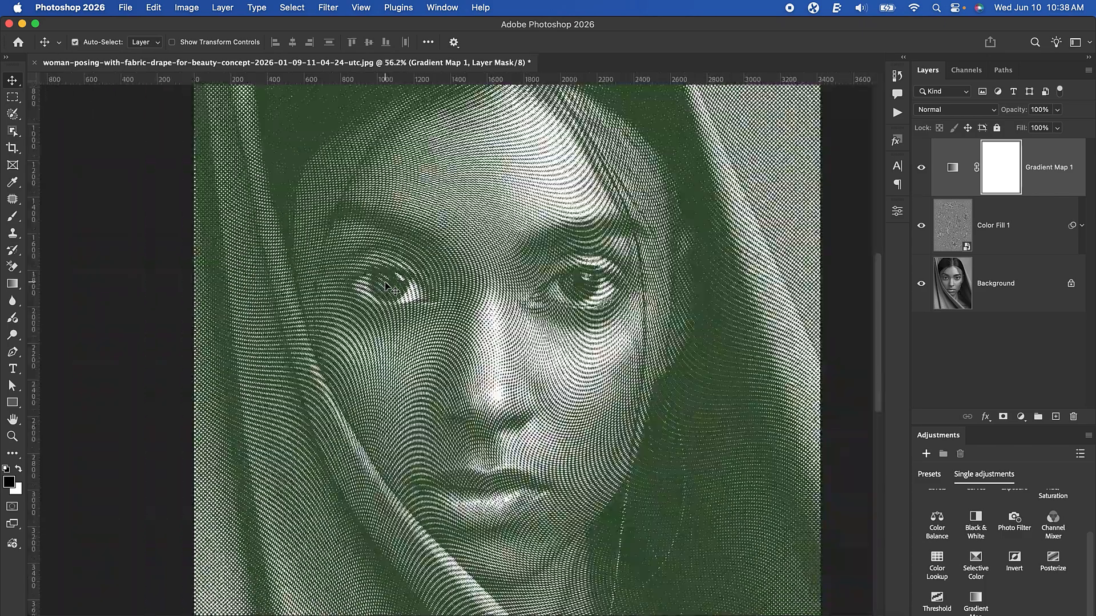